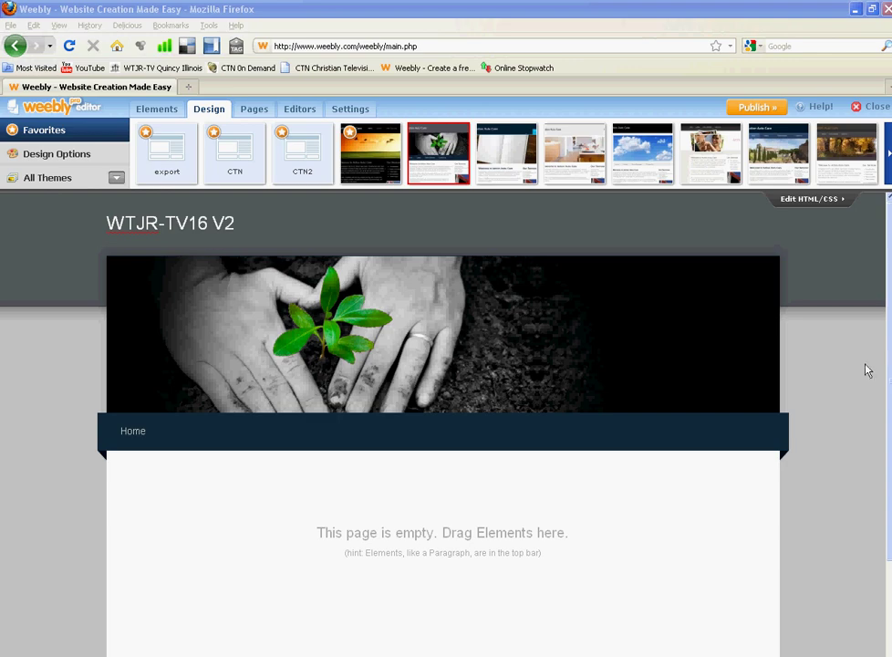
Try out several favorite themes on the site, including the book-and-coffee, plant-in-hands, CTN, CTN2 and sunset birds designs
{"action": "mouse_move", "coordinate": [390, 276]}
{"action": "left_click", "coordinate": [496, 164]}
{"action": "left_click", "coordinate": [496, 164]}
{"action": "left_click", "coordinate": [575, 164]}
{"action": "left_click", "coordinate": [641, 165]}
{"action": "left_click", "coordinate": [574, 163]}
{"action": "left_click", "coordinate": [504, 164]}
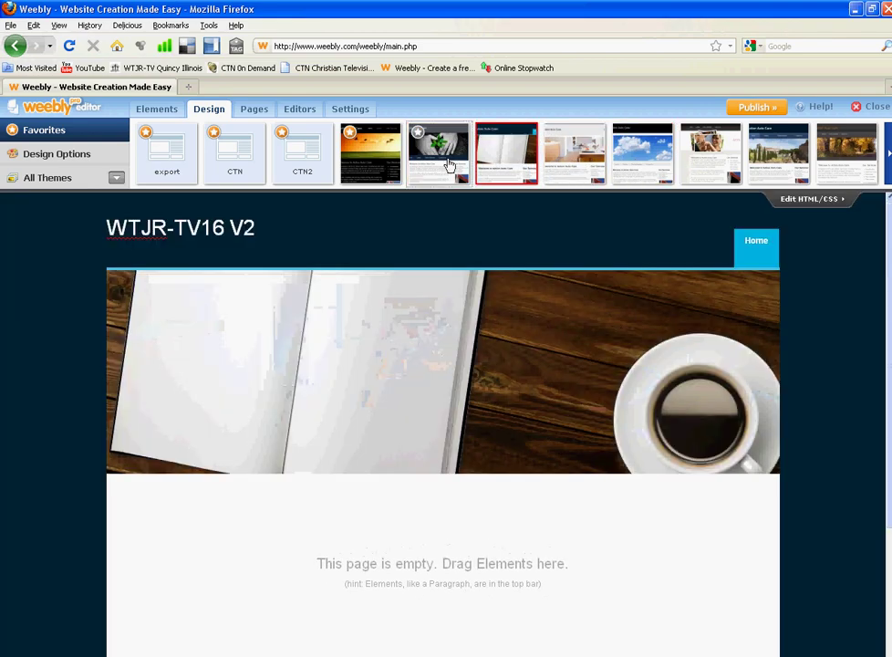
{"action": "left_click", "coordinate": [449, 164]}
{"action": "left_click", "coordinate": [378, 168]}
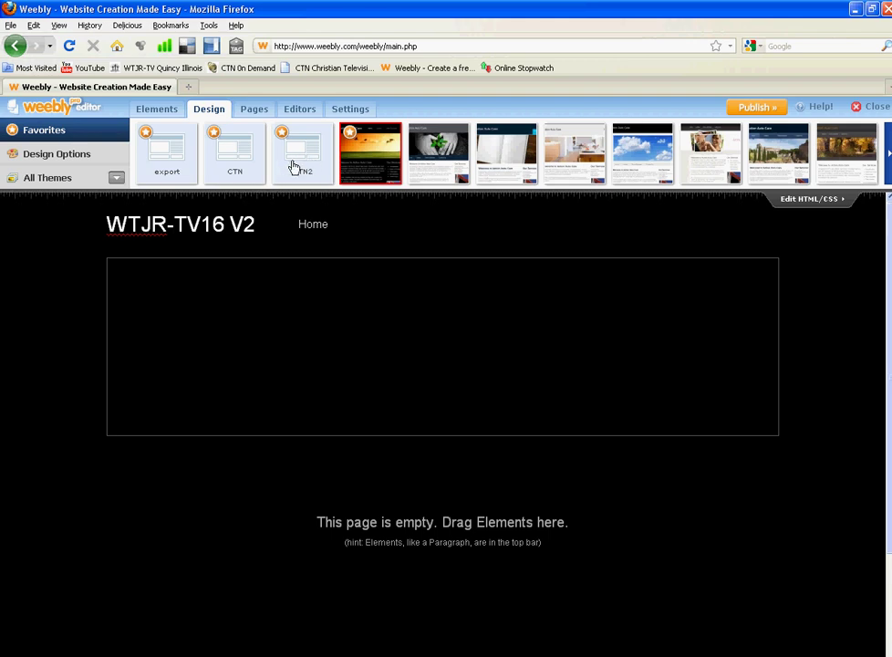
{"action": "left_click", "coordinate": [294, 167]}
{"action": "left_click", "coordinate": [234, 170]}
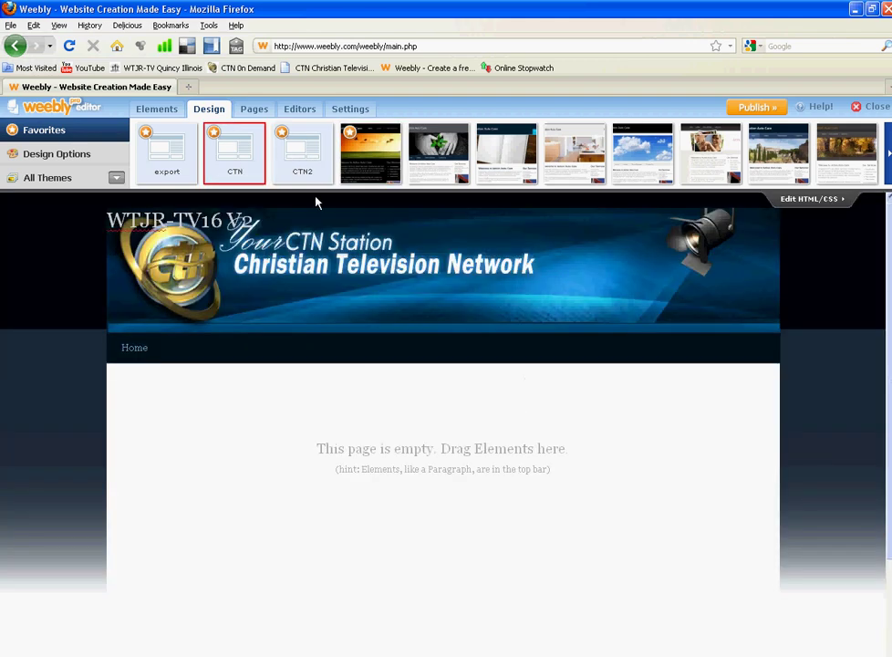
{"action": "left_click", "coordinate": [310, 167]}
{"action": "left_click", "coordinate": [398, 179]}
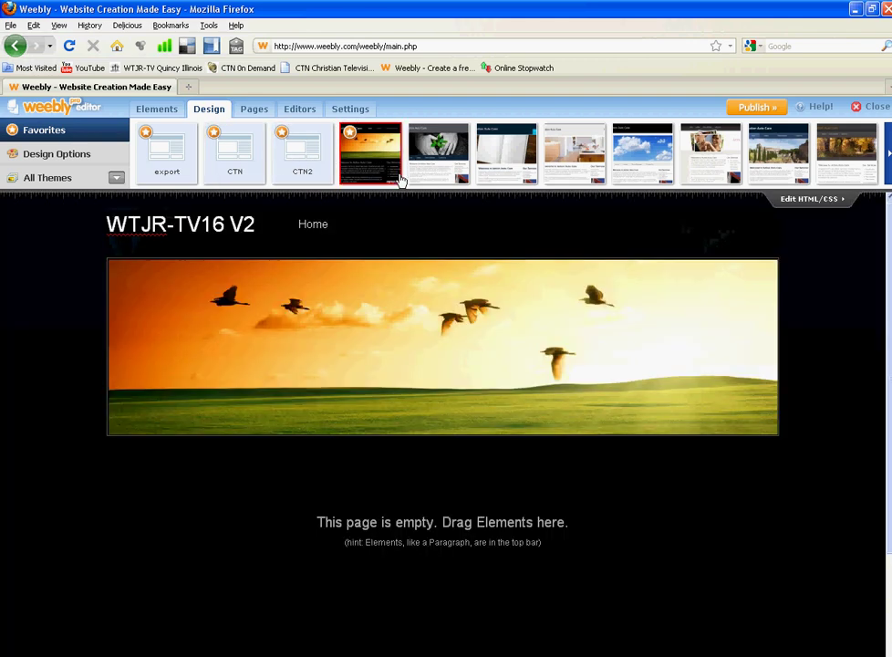
Open the custom themes collection and try to import a CTN theme zip archive from the Downloads folder
{"action": "left_click", "coordinate": [70, 155]}
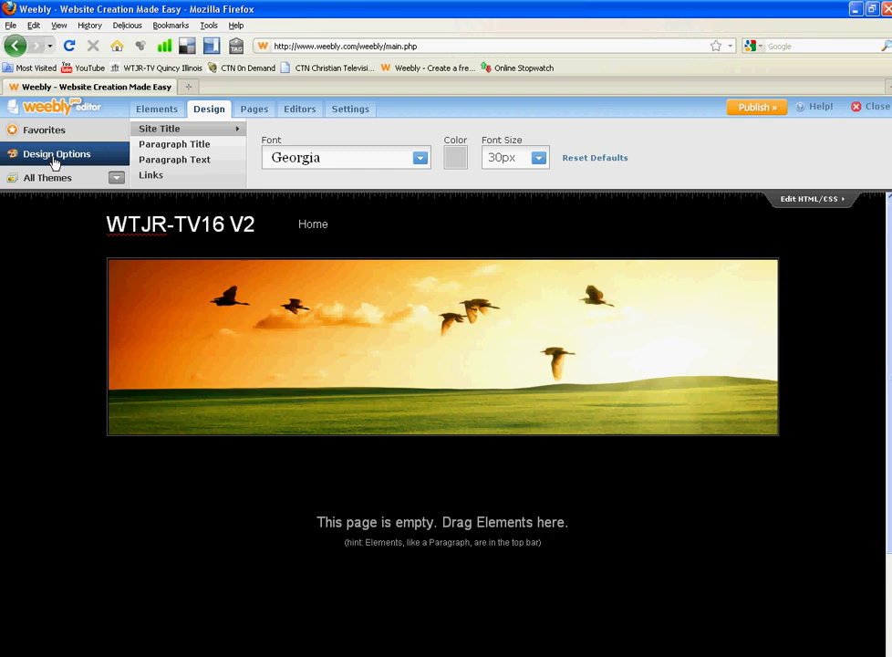
{"action": "left_click", "coordinate": [50, 177]}
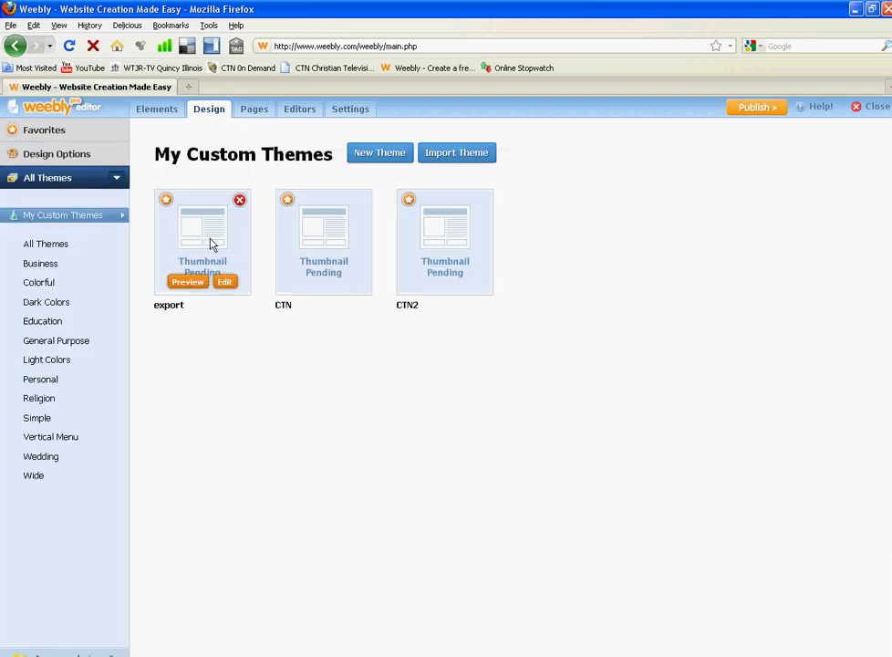
{"action": "left_click", "coordinate": [57, 220]}
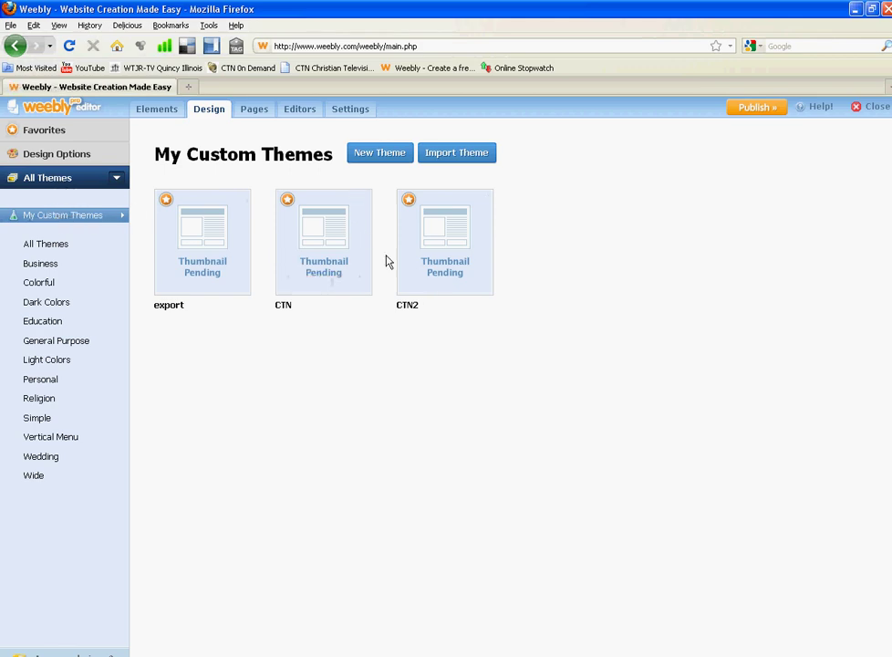
{"action": "mouse_move", "coordinate": [323, 286]}
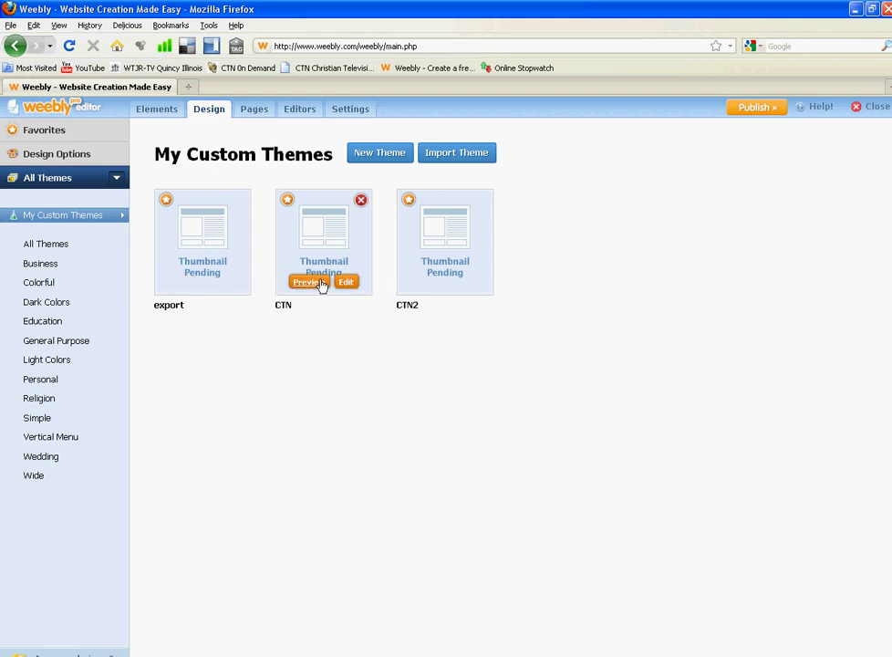
{"action": "left_click", "coordinate": [446, 155]}
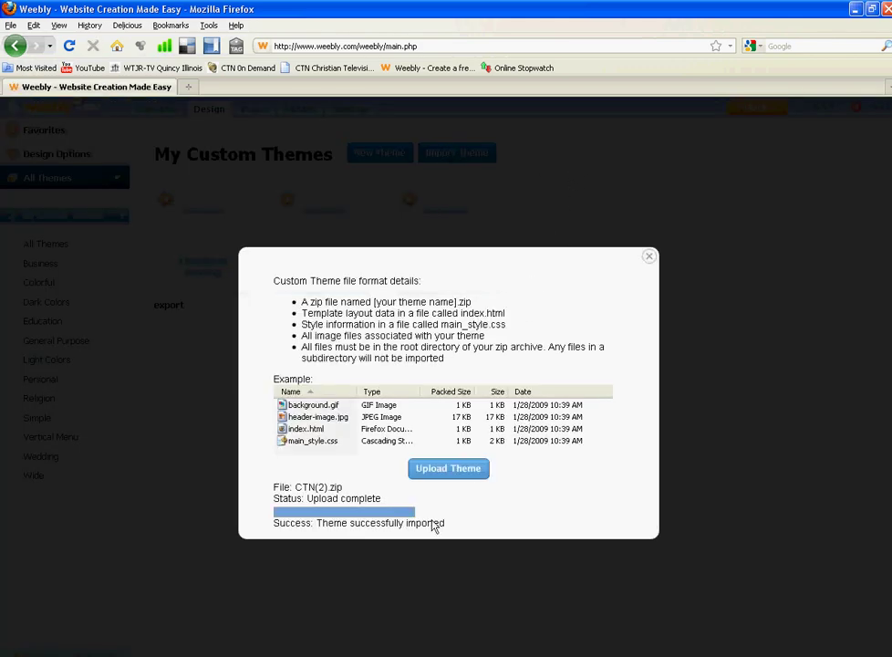
{"action": "left_click", "coordinate": [453, 470]}
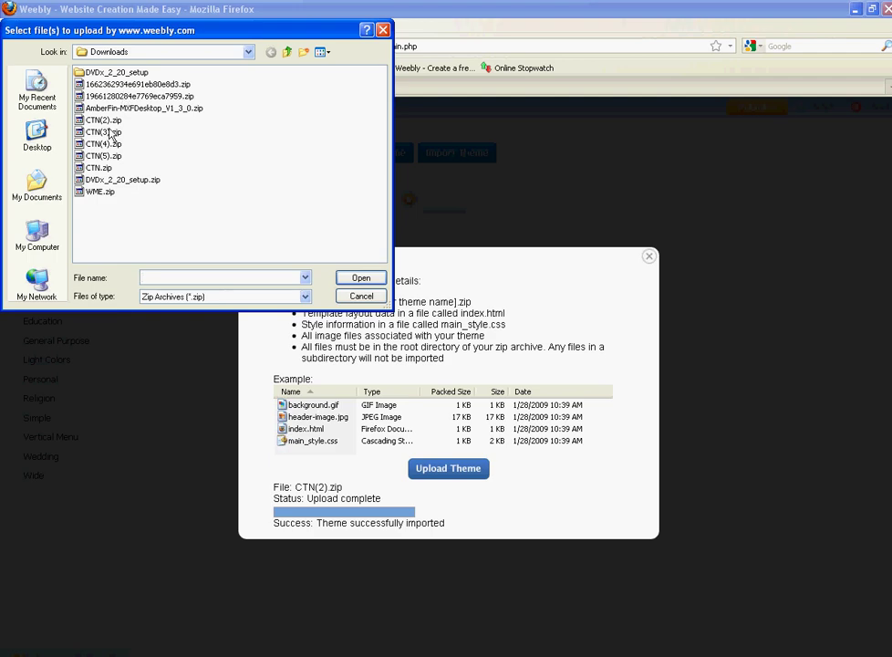
{"action": "double_click", "coordinate": [108, 132]}
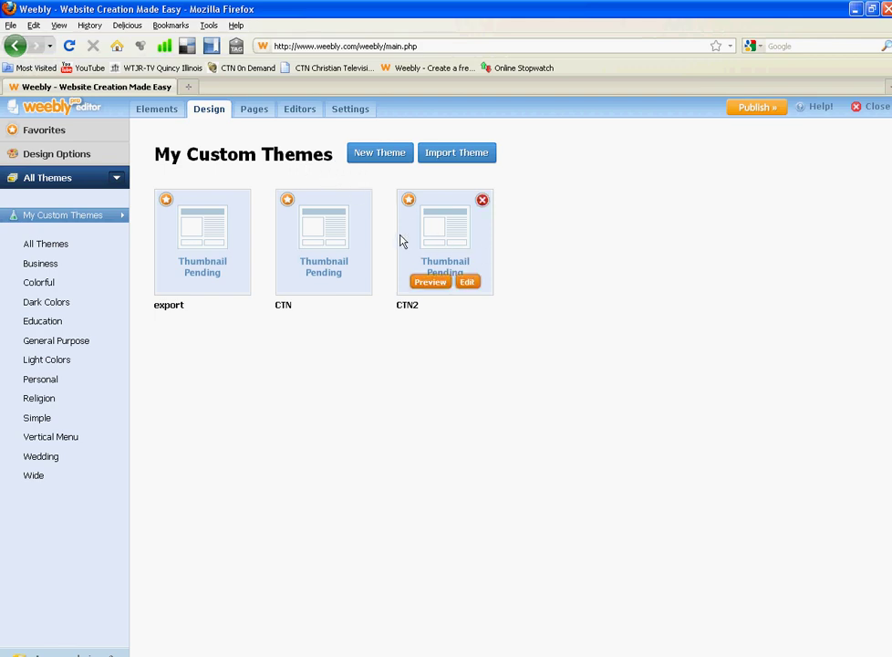
Apply the custom CTN theme to the site
{"action": "left_click", "coordinate": [259, 110]}
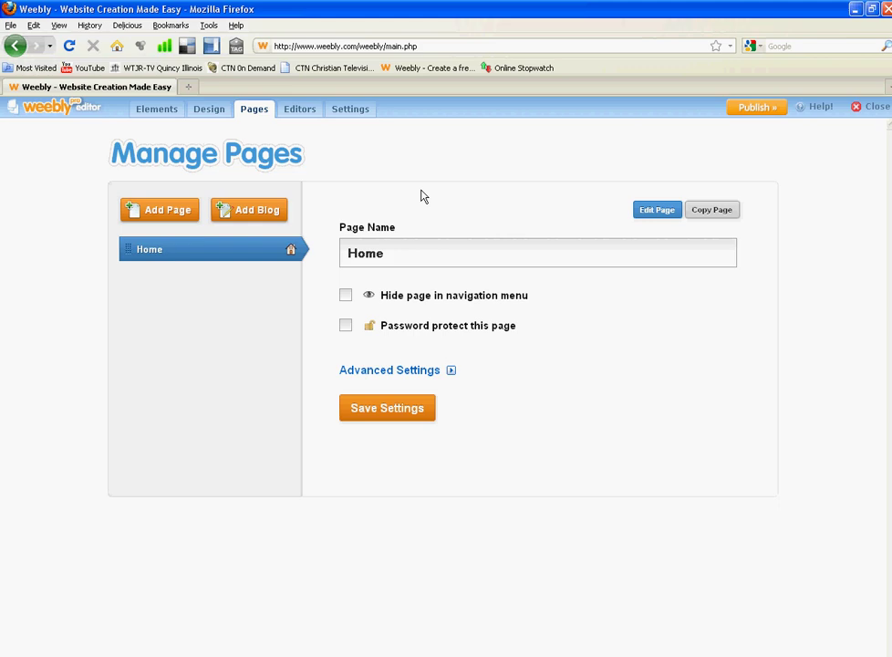
{"action": "left_click", "coordinate": [222, 110]}
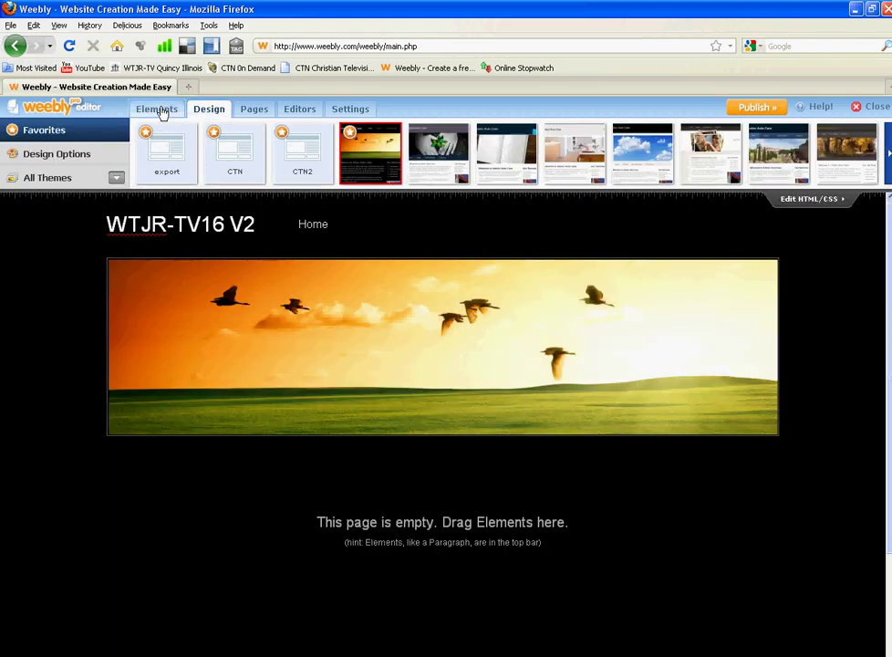
{"action": "left_click", "coordinate": [162, 111]}
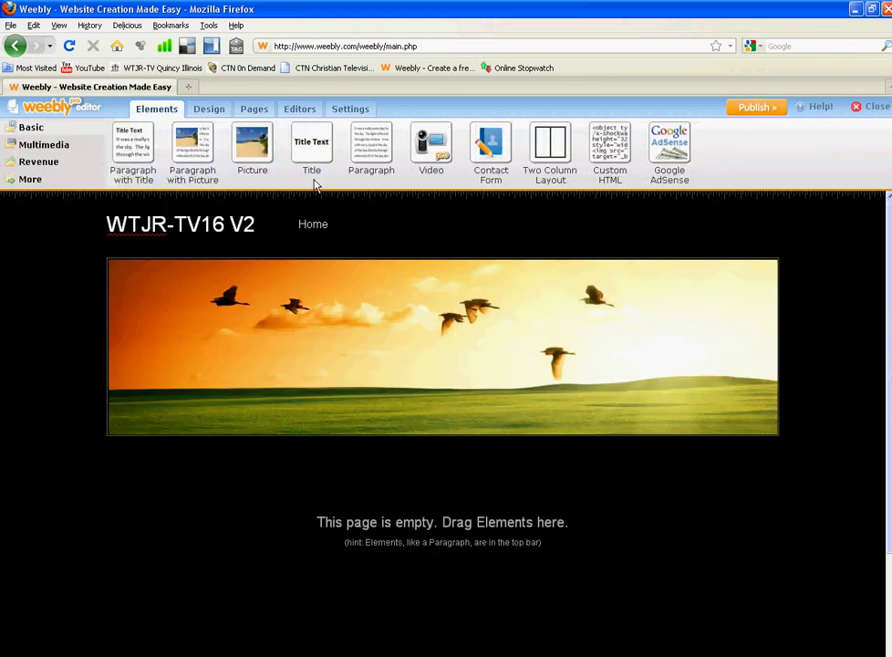
{"action": "left_click", "coordinate": [210, 110]}
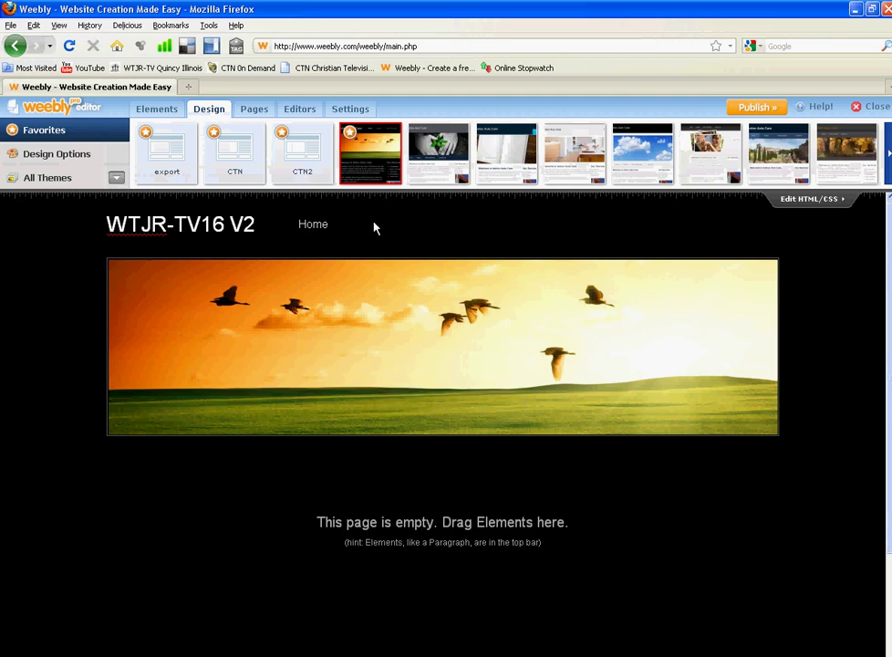
{"action": "left_click", "coordinate": [237, 156]}
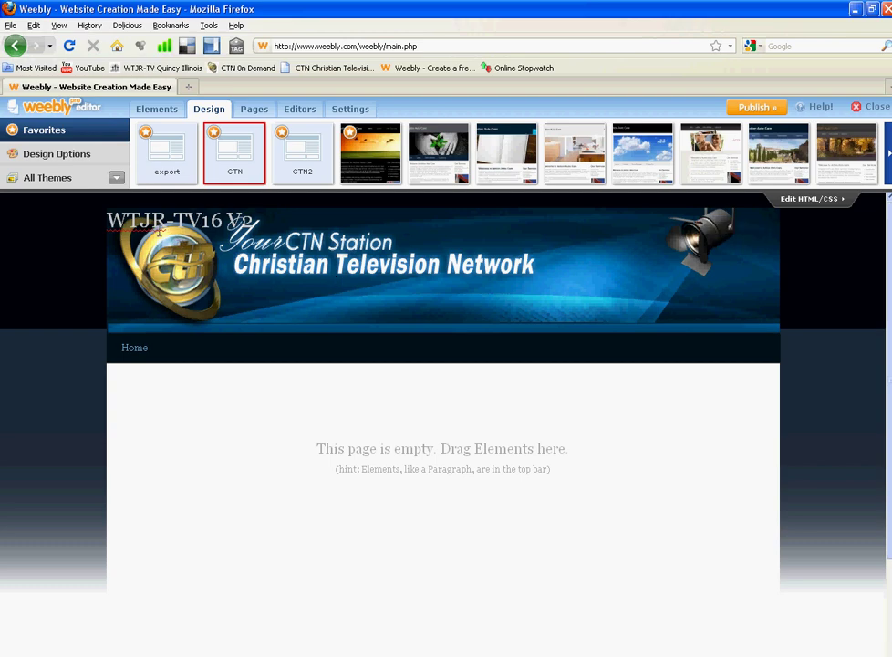
Turn off showing the site title on the top of the pages in the general site settings
{"action": "left_click", "coordinate": [362, 111]}
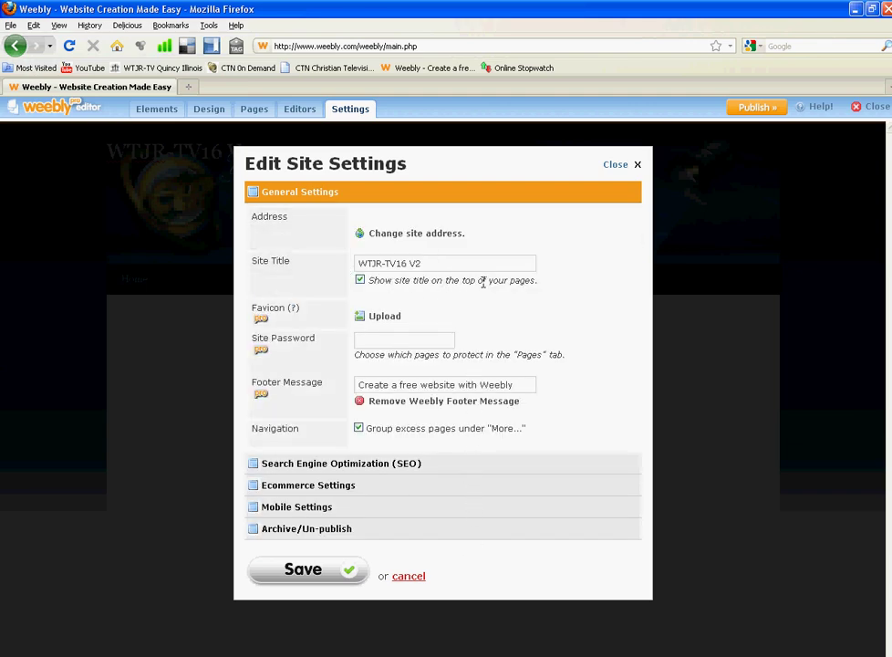
{"action": "left_click", "coordinate": [360, 280]}
{"action": "left_click", "coordinate": [637, 166]}
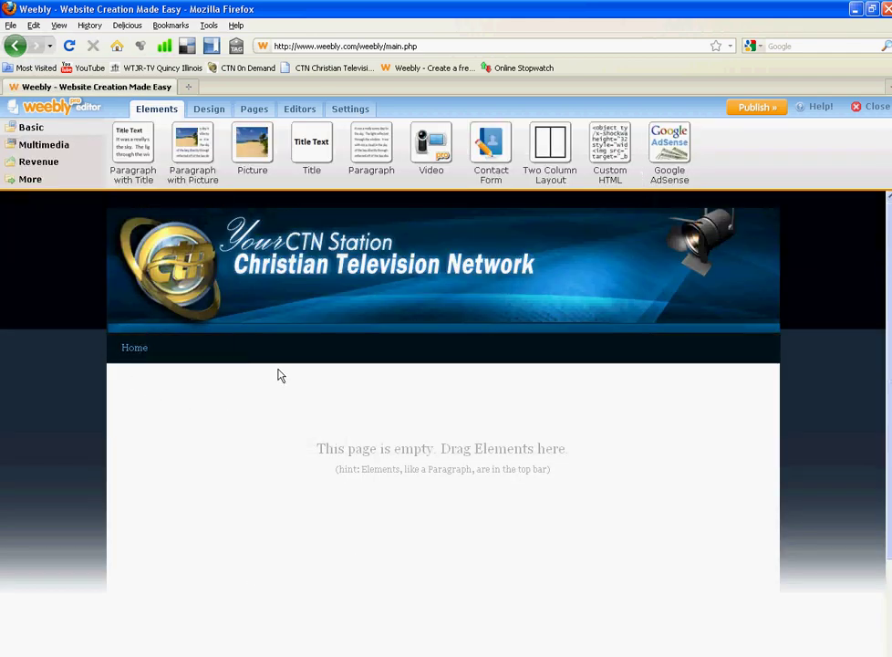
Add the text "WTJR" to the header image and place it just below the end of "Christian Television Network"
{"action": "mouse_move", "coordinate": [288, 324]}
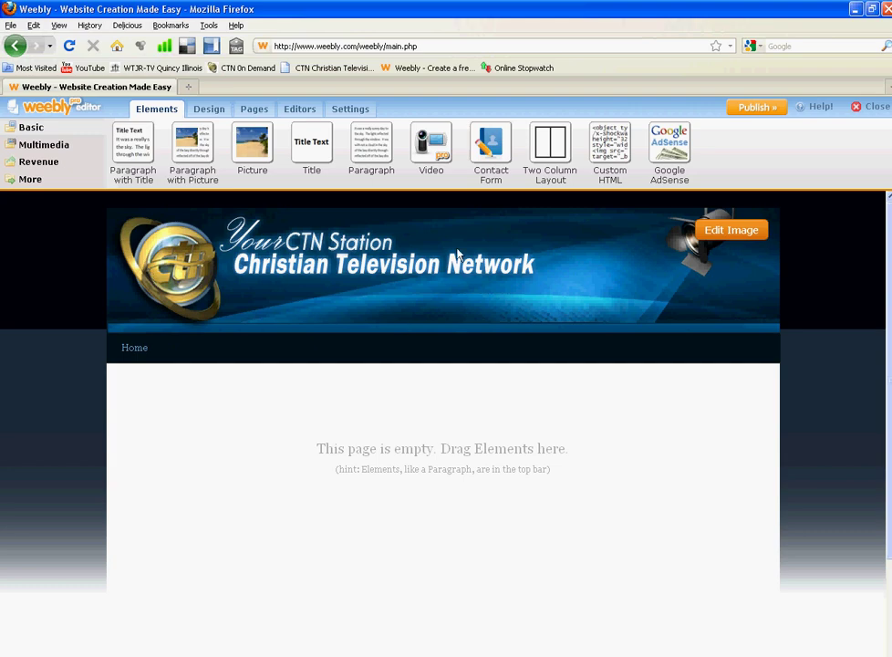
{"action": "left_click", "coordinate": [735, 232]}
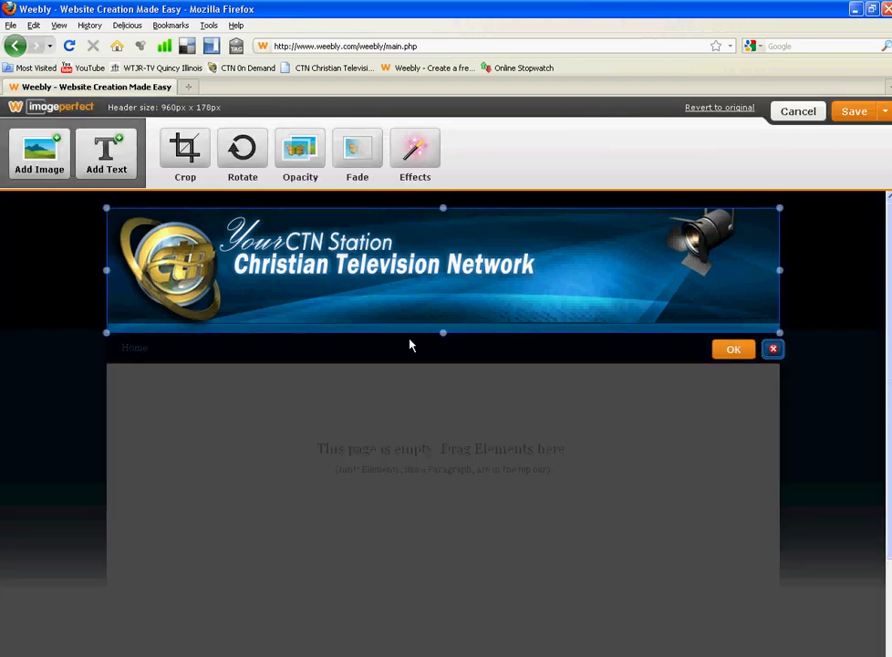
{"action": "left_click", "coordinate": [103, 157]}
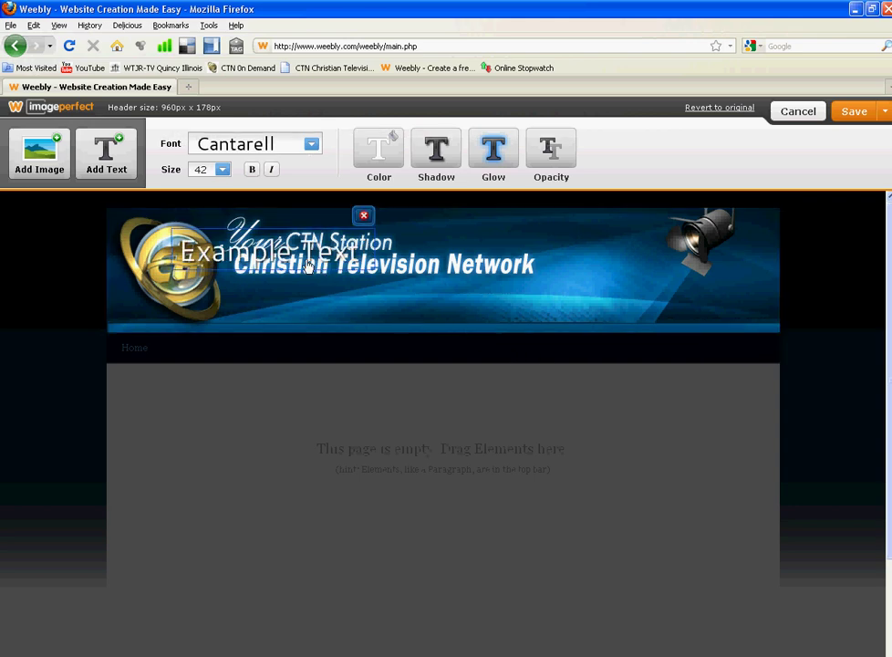
{"action": "left_click_drag", "start_coordinate": [288, 251], "coordinate": [529, 303]}
{"action": "double_click", "coordinate": [601, 304]}
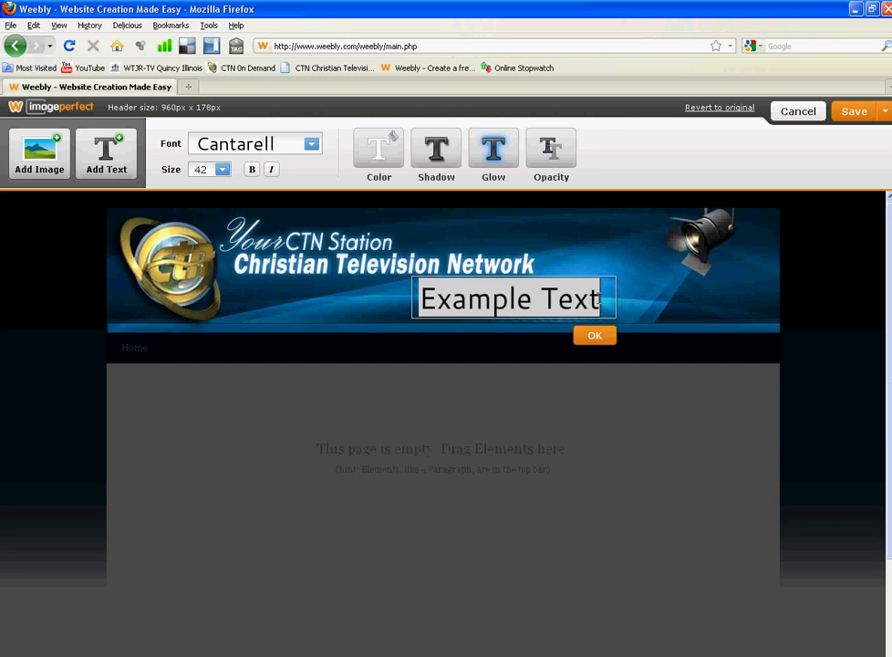
{"action": "key", "text": "BackSpace"}
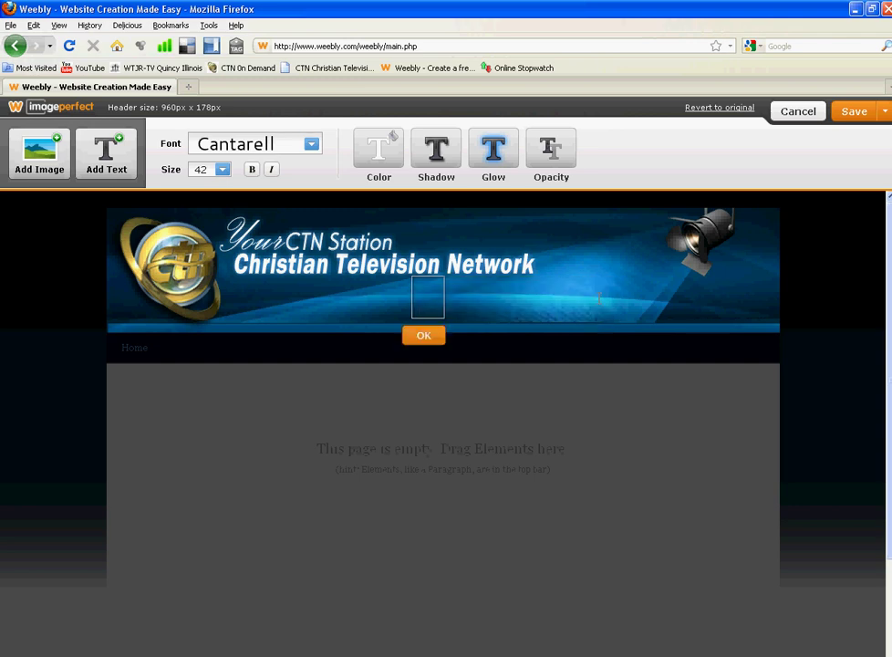
{"action": "type", "text": "WTJ"}
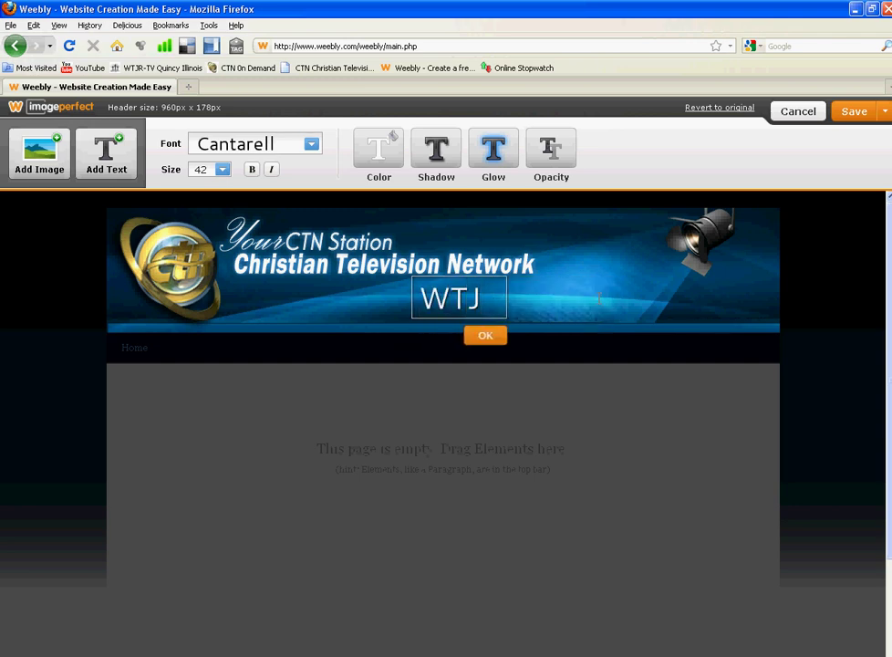
{"action": "type", "text": "R"}
{"action": "left_click", "coordinate": [507, 338]}
{"action": "left_click_drag", "start_coordinate": [478, 305], "coordinate": [597, 307]}
Set the font of the WTJR header text to Droid Serif and save the edited header image
{"action": "left_click", "coordinate": [308, 154]}
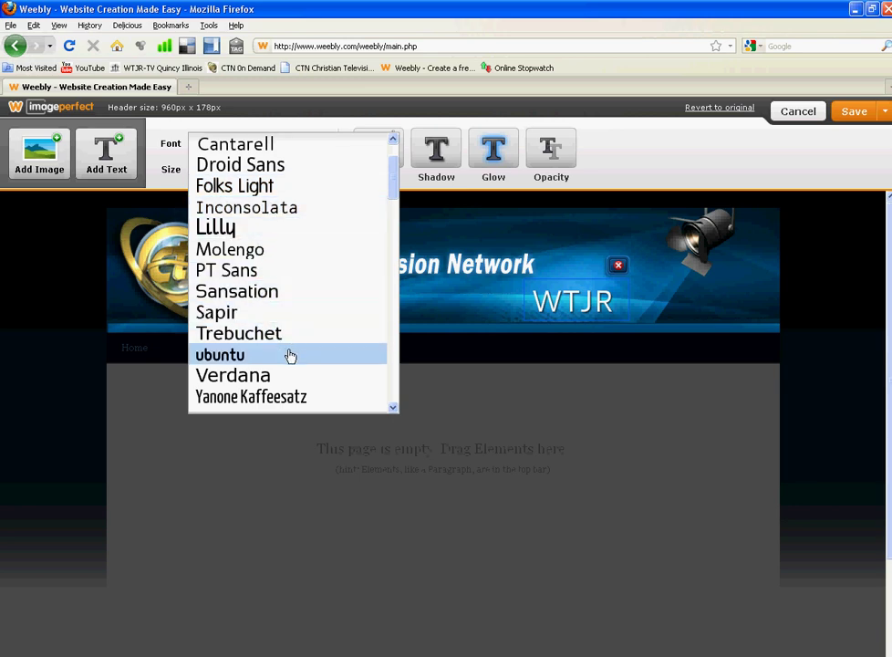
{"action": "left_click", "coordinate": [291, 380]}
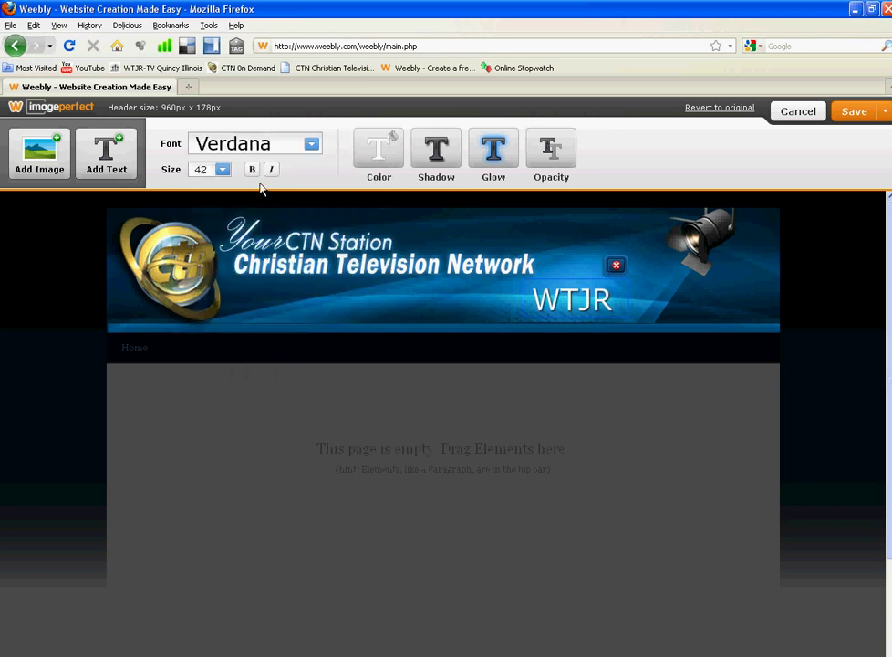
{"action": "left_click", "coordinate": [311, 143]}
{"action": "left_click", "coordinate": [278, 256]}
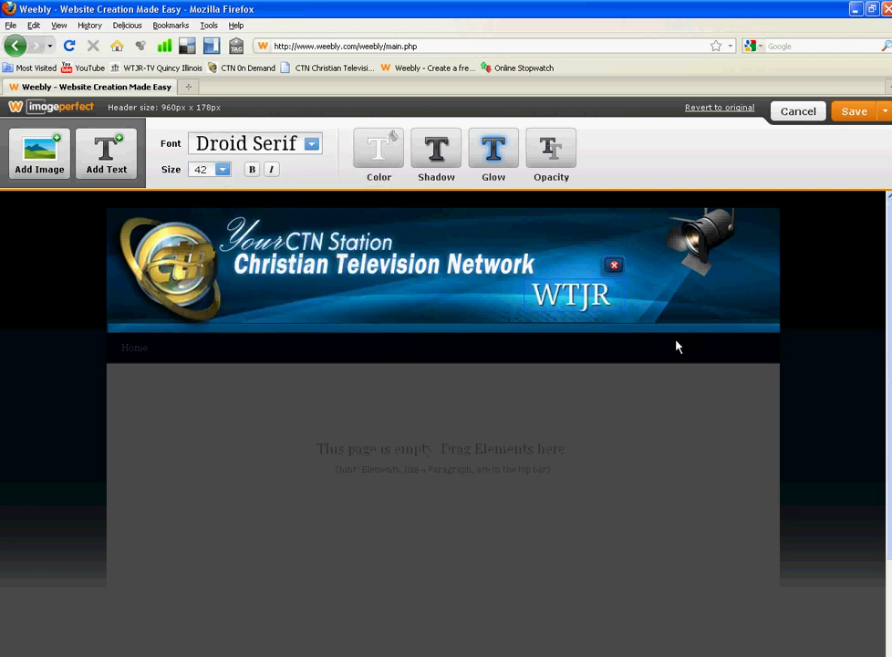
{"action": "left_click", "coordinate": [858, 113]}
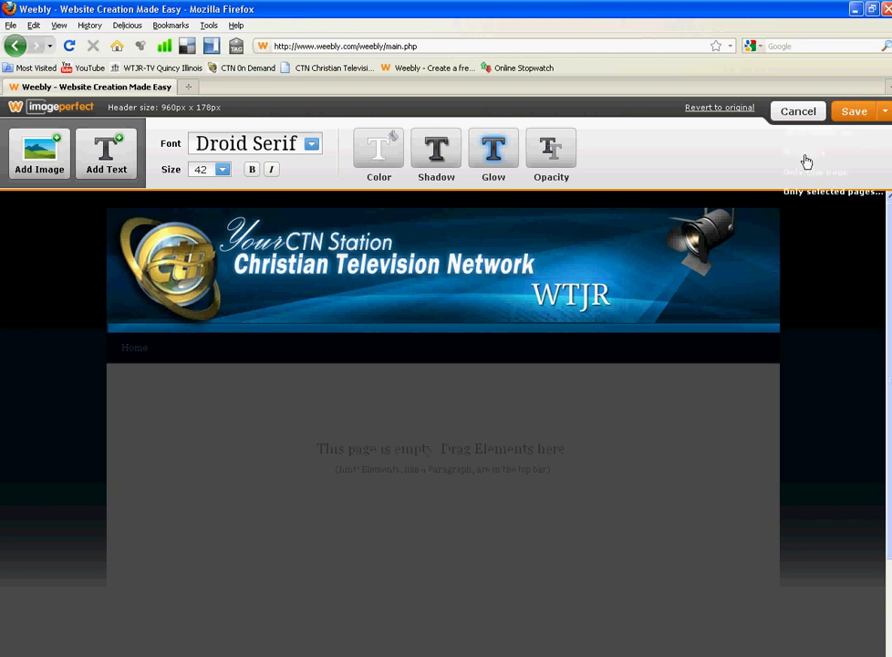
{"action": "left_click", "coordinate": [809, 159]}
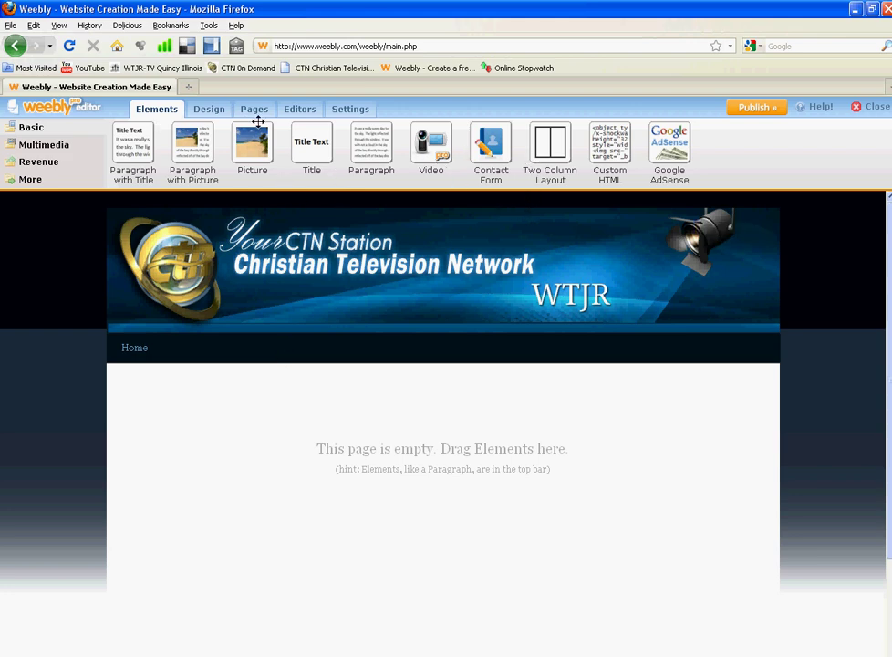
Add a Title element to the empty Home page and place a Two Column Layout directly beneath it
{"action": "left_click_drag", "start_coordinate": [312, 144], "coordinate": [249, 387]}
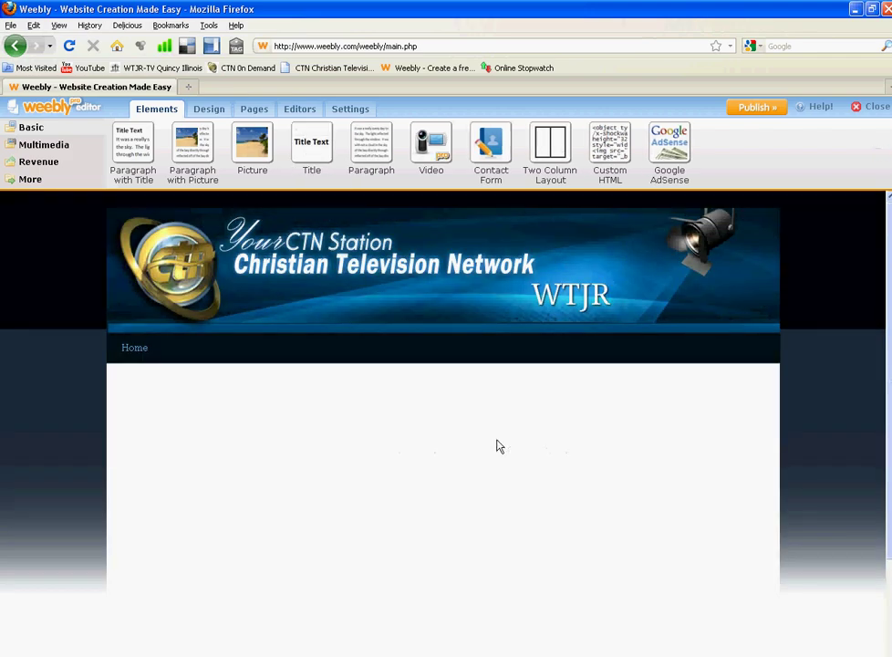
{"action": "left_click_drag", "start_coordinate": [550, 144], "coordinate": [368, 466]}
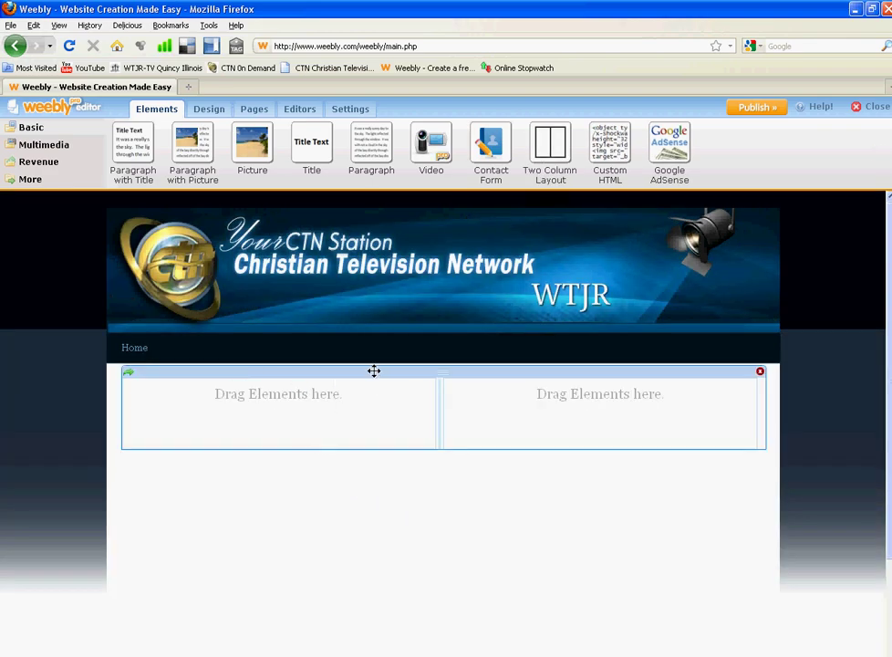
{"action": "left_click_drag", "start_coordinate": [372, 371], "coordinate": [387, 472]}
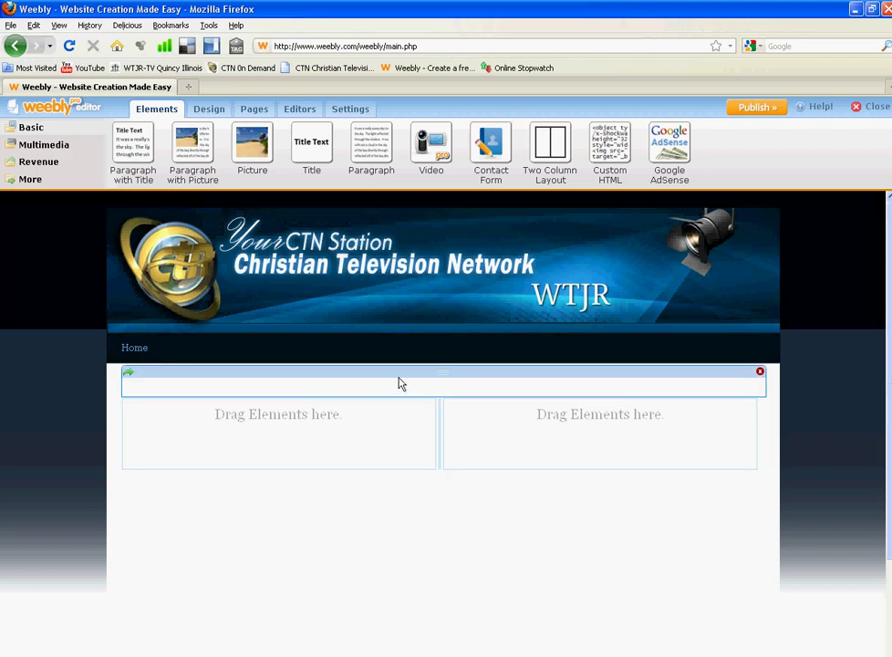
{"action": "left_click", "coordinate": [201, 385]}
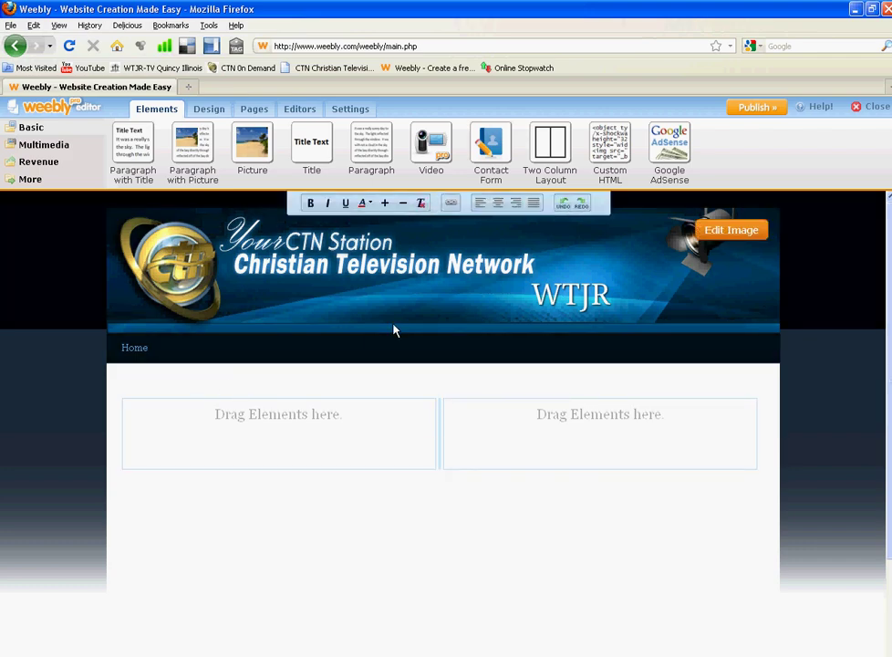
{"action": "left_click", "coordinate": [357, 110]}
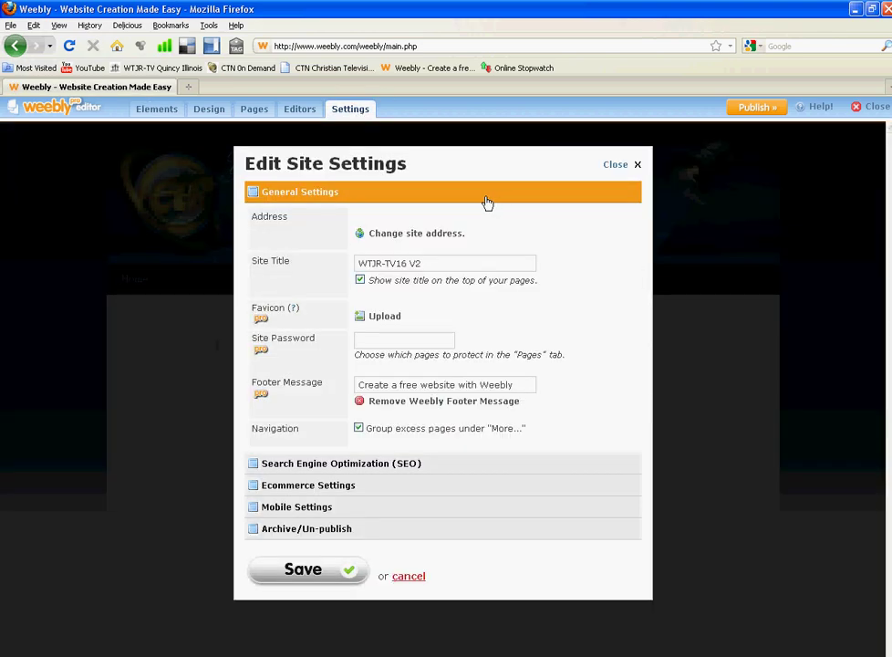
{"action": "left_click", "coordinate": [156, 110]}
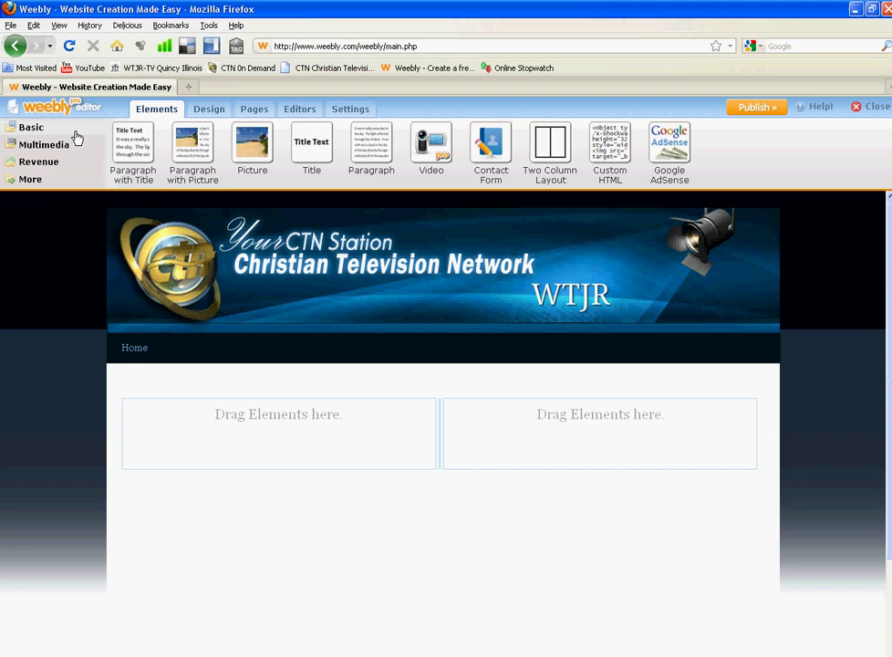
Set the paragraph title color to dark blue in the theme's design options
{"action": "left_click", "coordinate": [208, 110]}
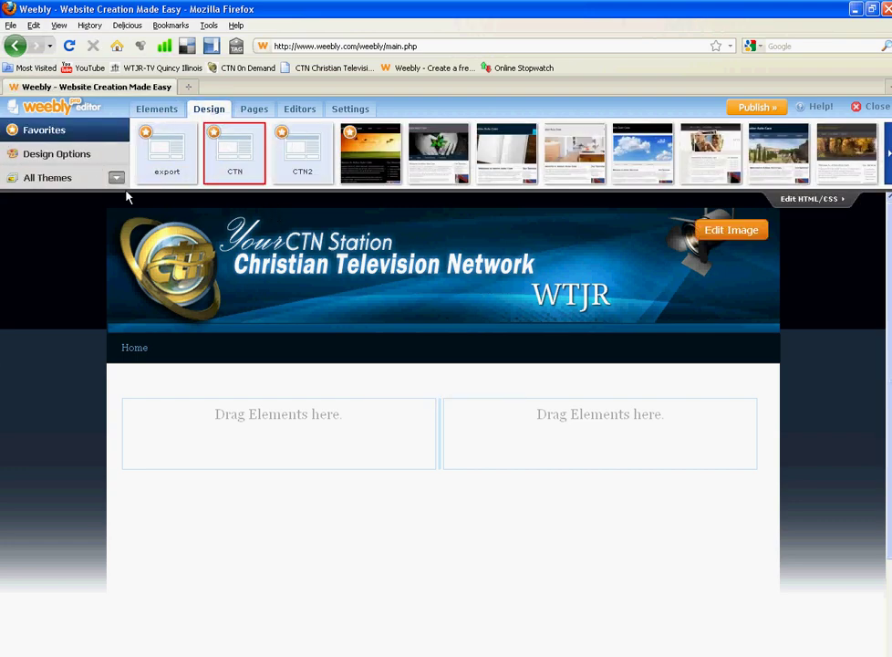
{"action": "left_click", "coordinate": [73, 156]}
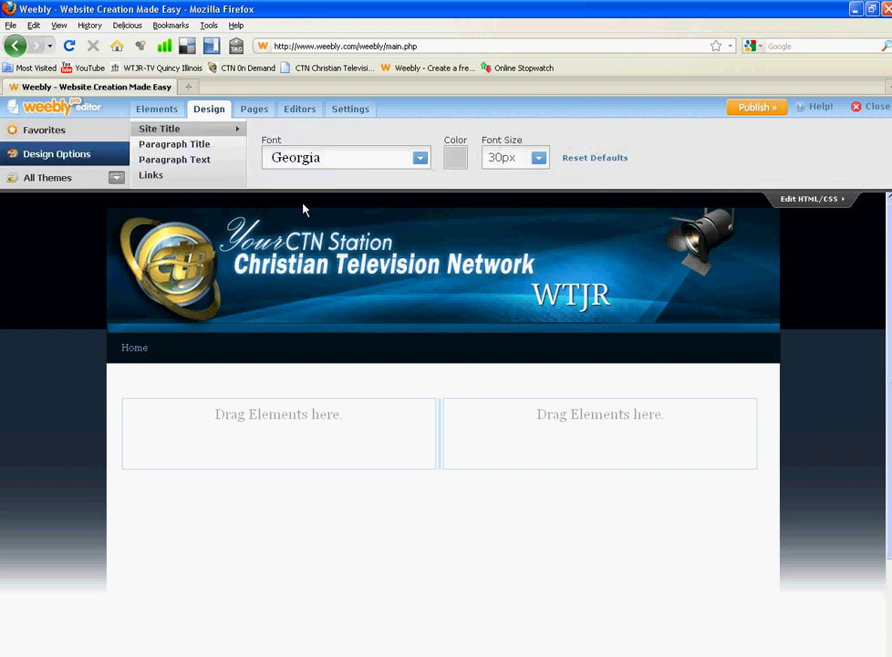
{"action": "left_click", "coordinate": [197, 144]}
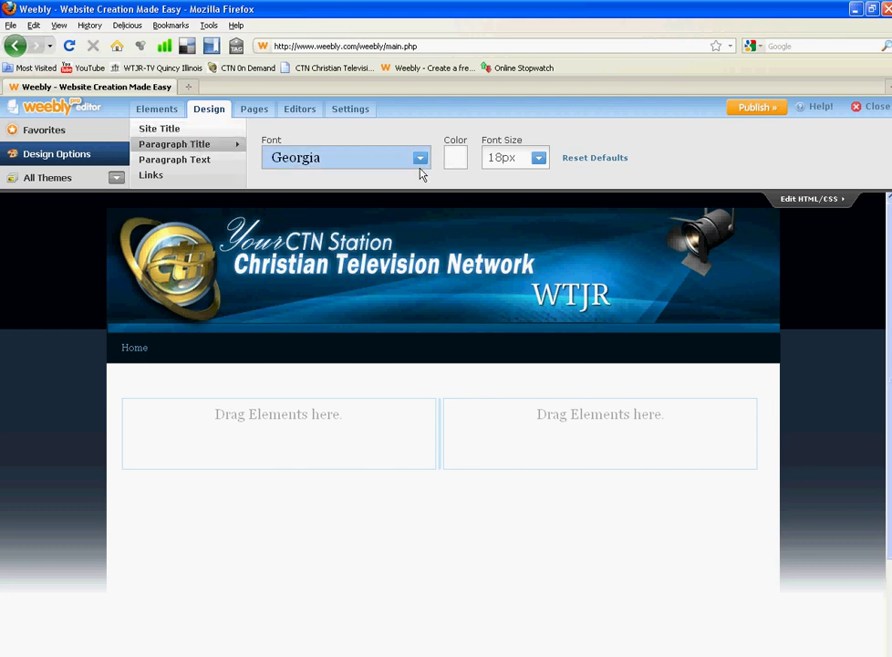
{"action": "left_click", "coordinate": [465, 162]}
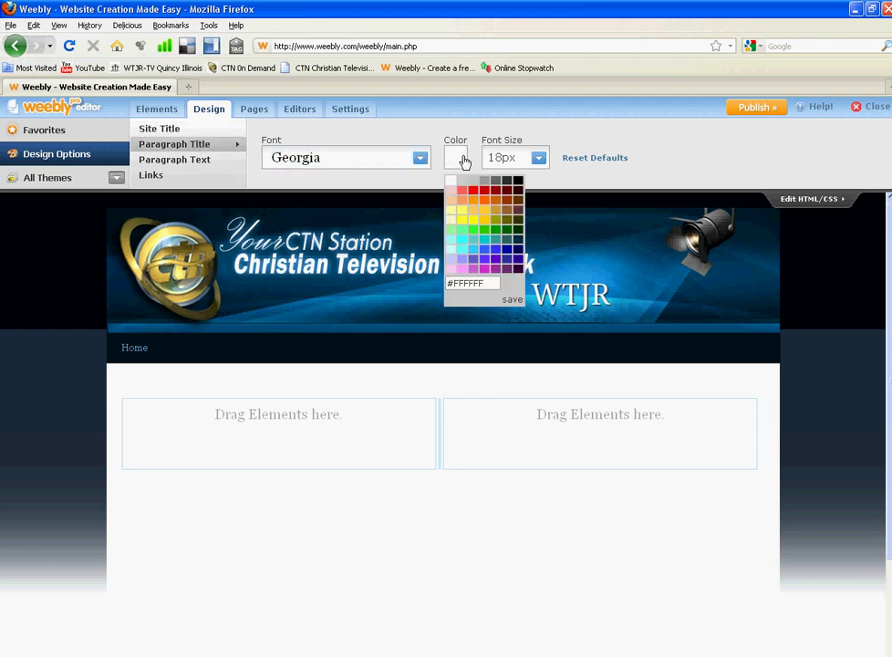
{"action": "left_click", "coordinate": [506, 255]}
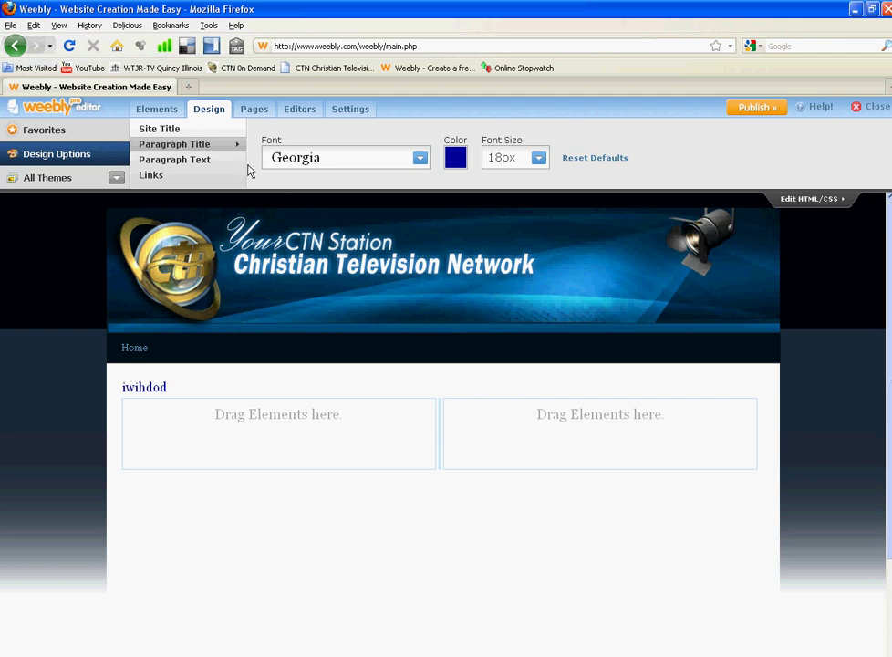
Open the CTN theme's HTML/CSS code and look through the style rules in main-style.css
{"action": "left_click", "coordinate": [53, 135]}
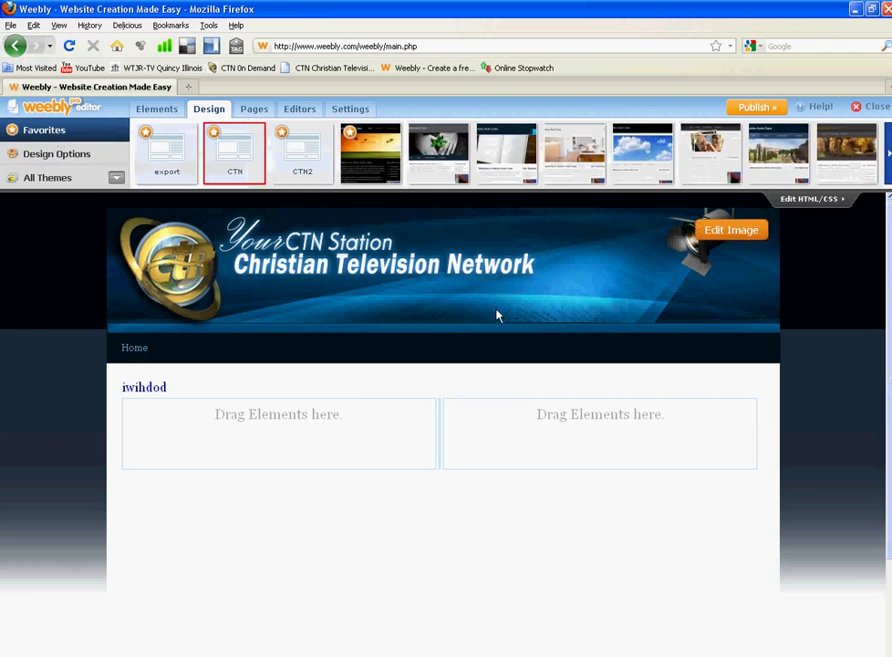
{"action": "left_click", "coordinate": [823, 203]}
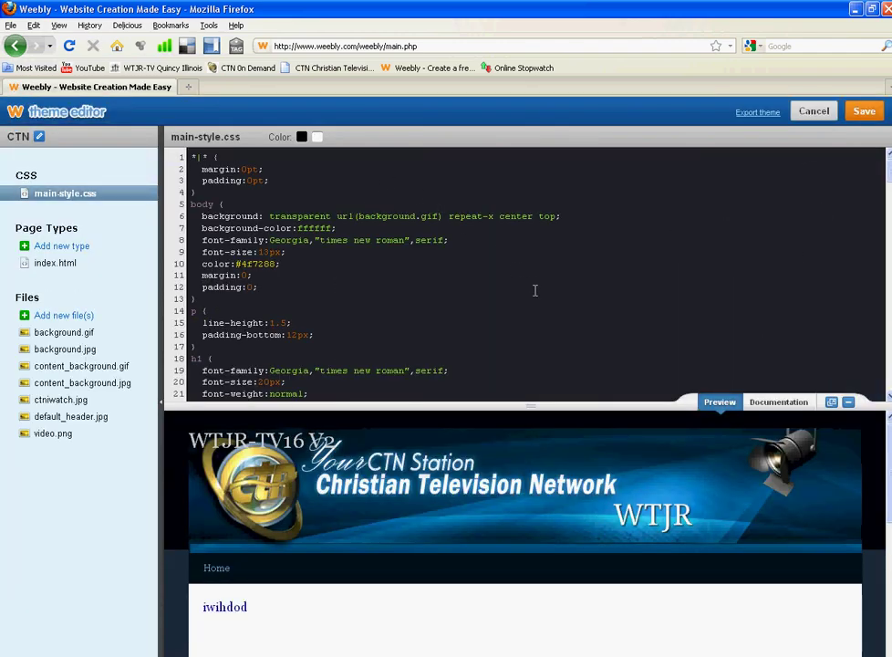
{"action": "left_click", "coordinate": [537, 277]}
{"action": "scroll", "coordinate": [547, 265], "scroll_direction": "down", "scroll_amount": 8}
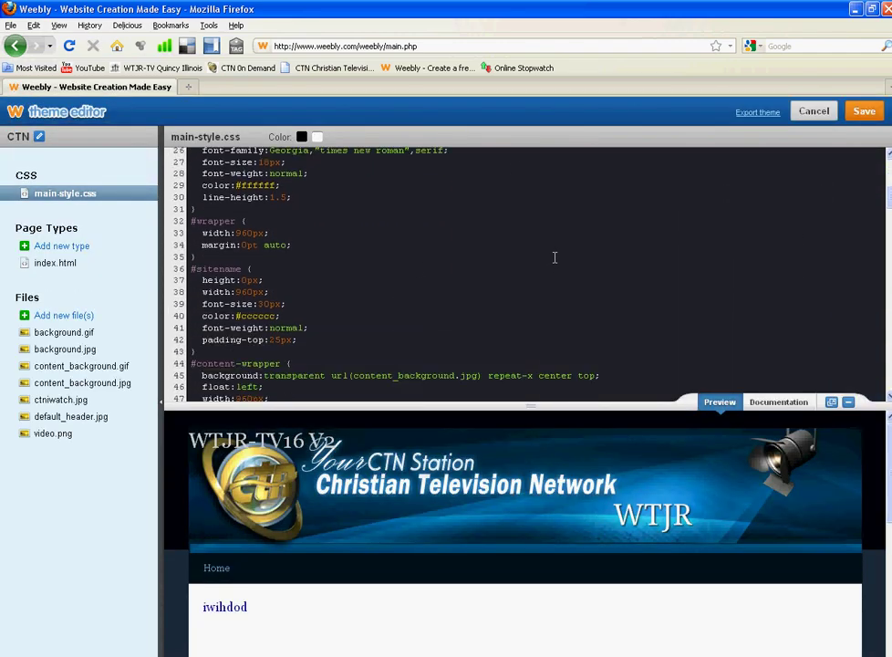